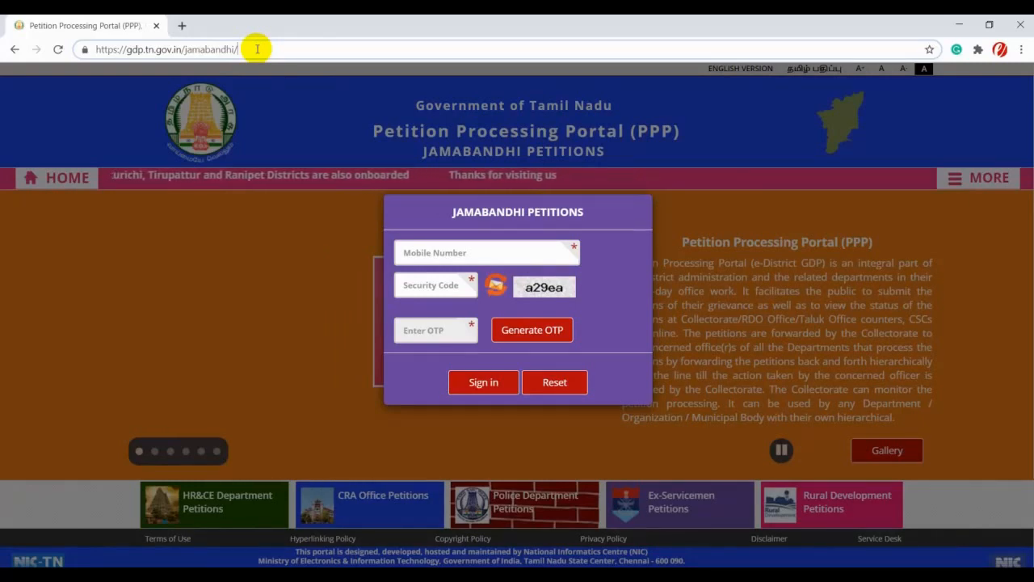
Load gdp.tn.gov.in/jamabandhi/ and acknowledge the notice about entering the OTP received on the mobile.
key("Return")
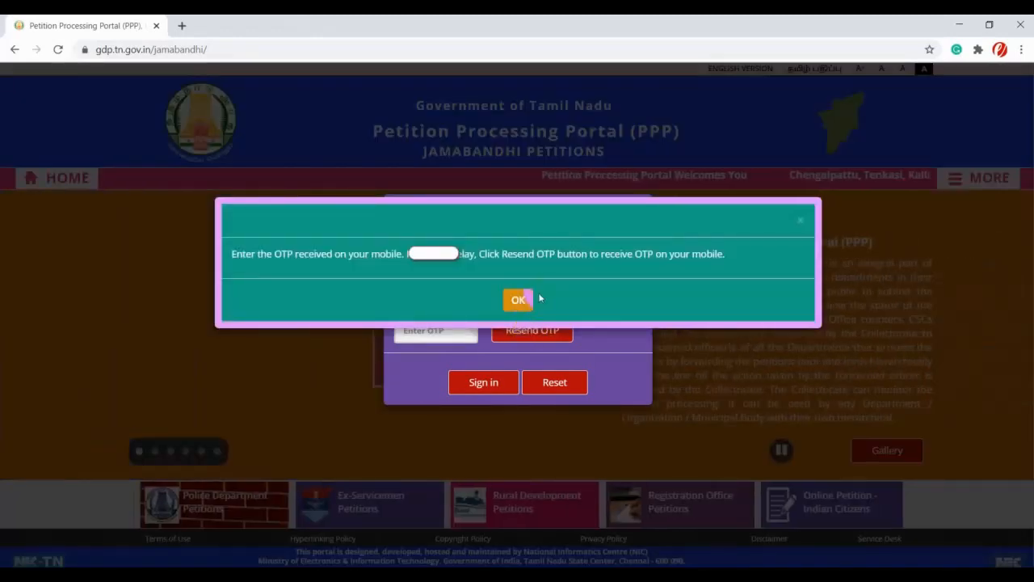
left_click(518, 299)
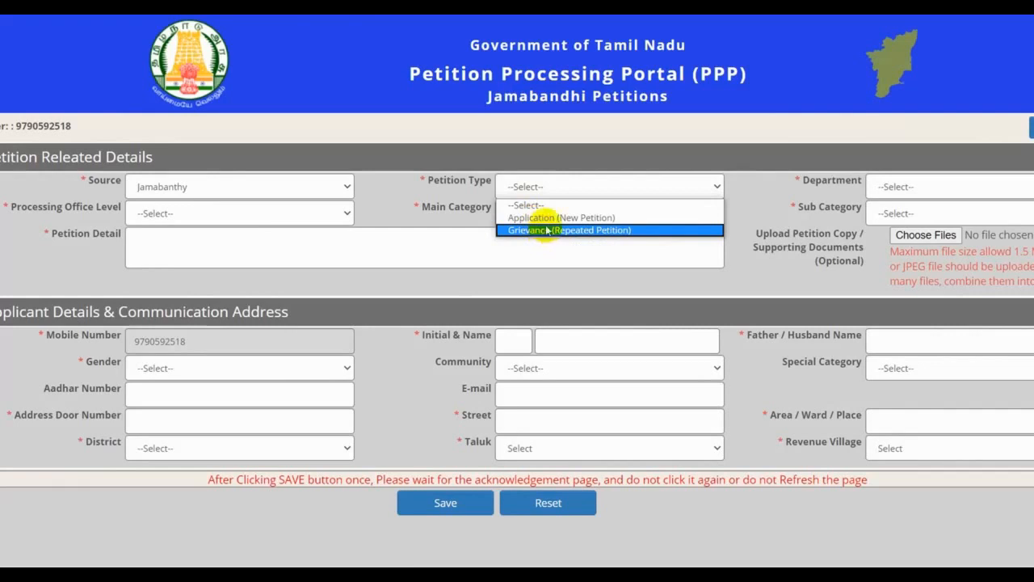
Set the petition type to Application (New Petition), the department to Revenue Department and the processing office level to Collectorate.
left_click(547, 220)
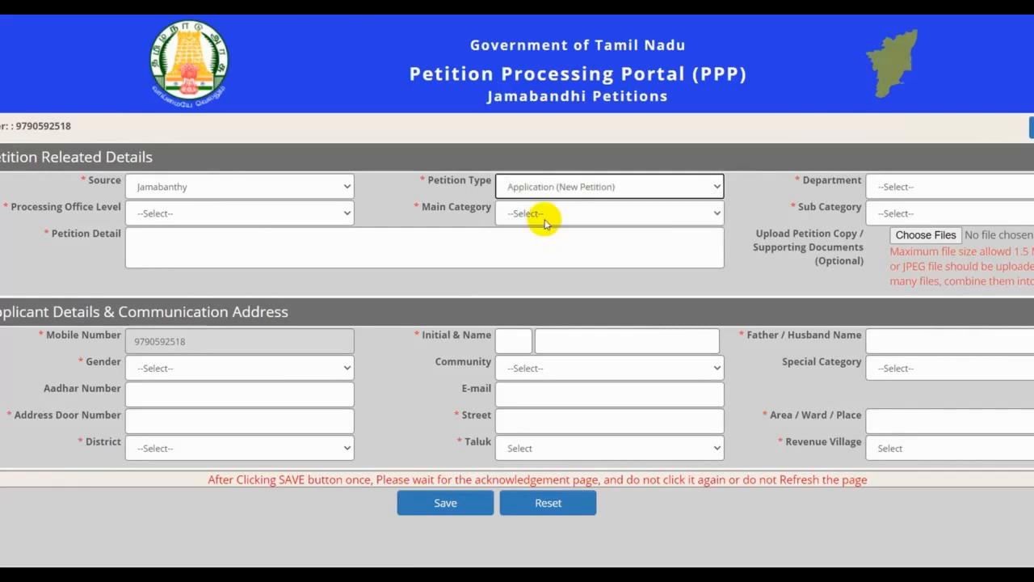
left_click(921, 191)
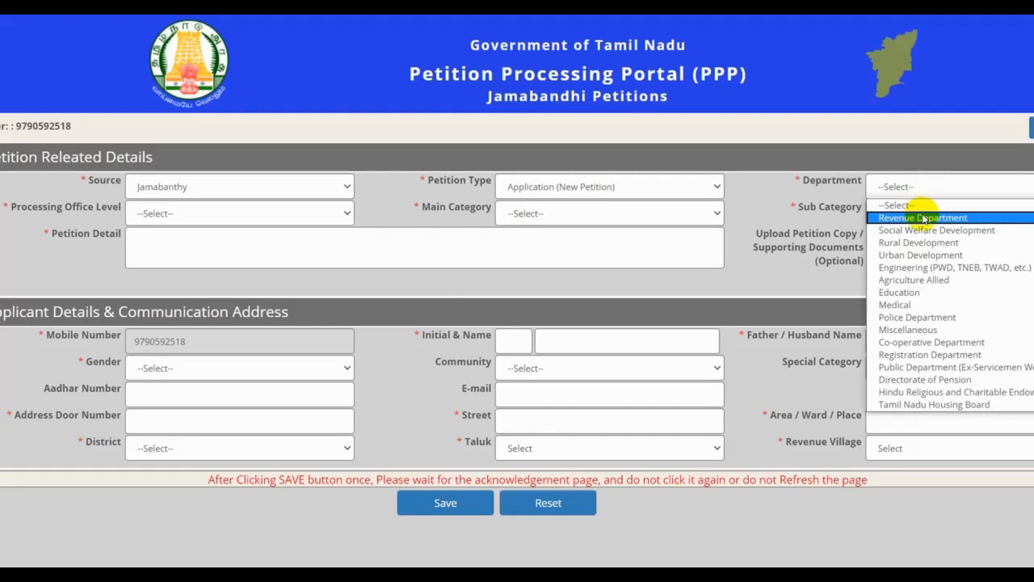
left_click(924, 218)
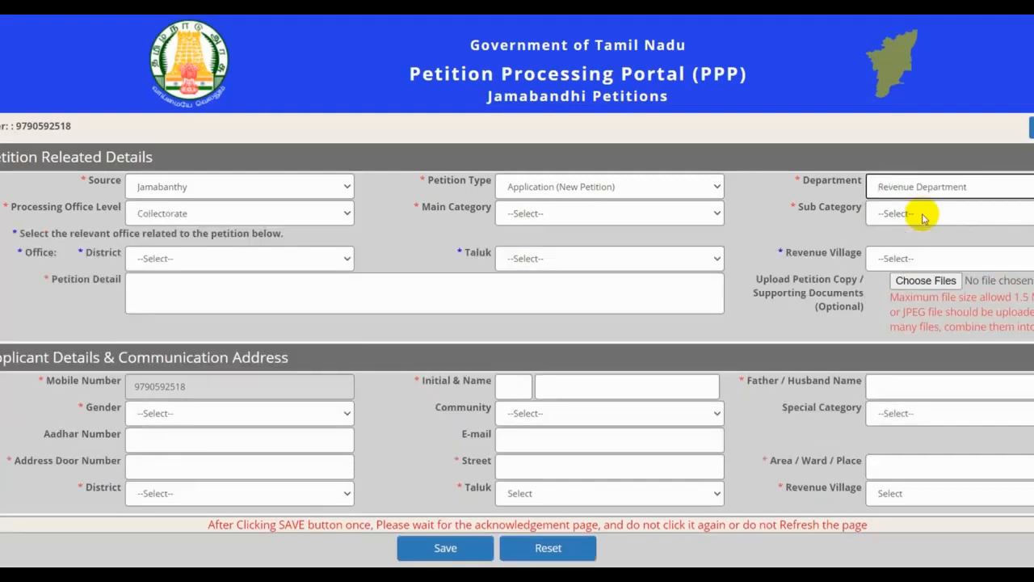
left_click(162, 208)
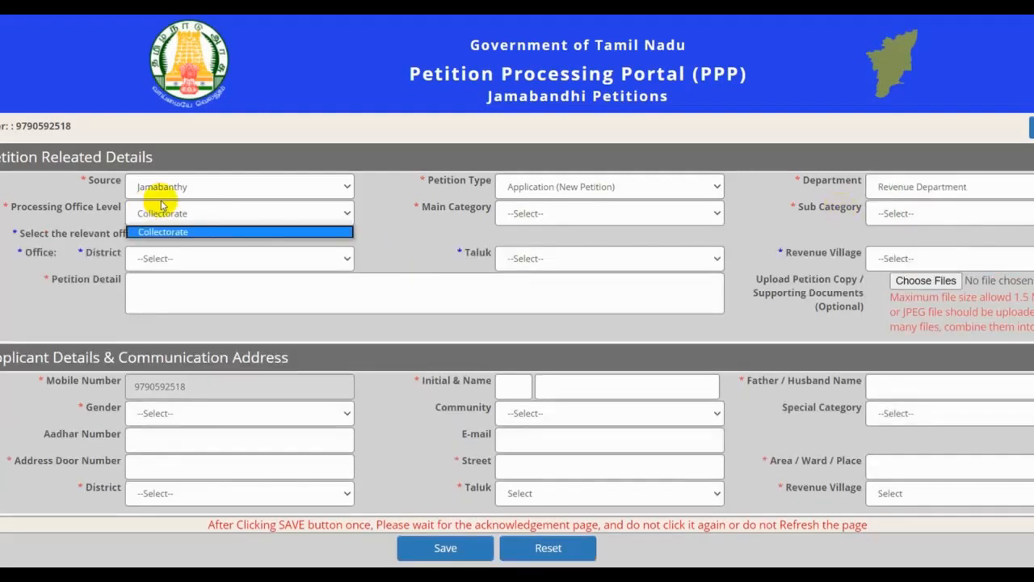
left_click(170, 231)
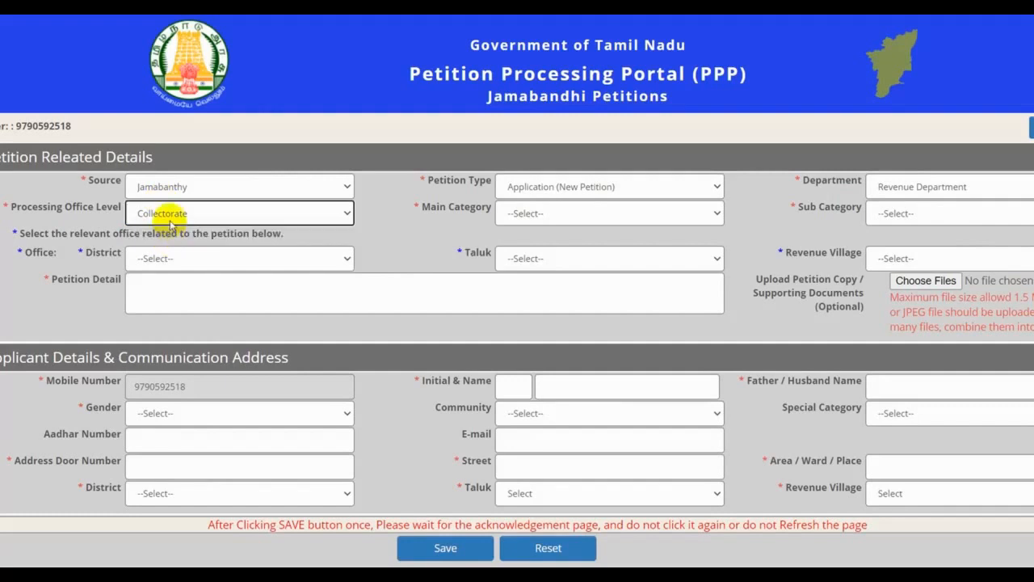
Classify the petition under the main category Certificates with the sub category Income Certificate.
left_click(520, 215)
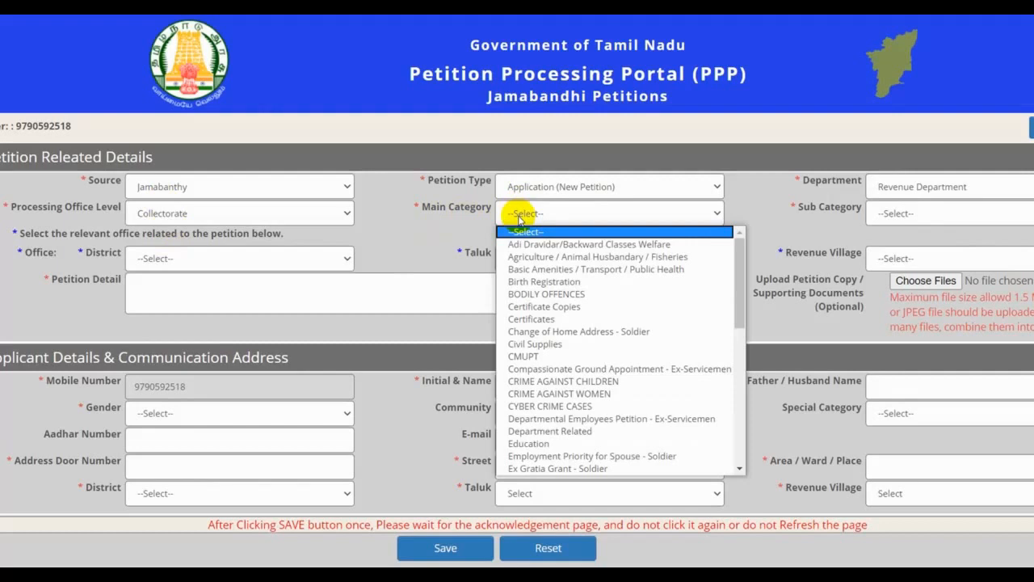
left_click(579, 321)
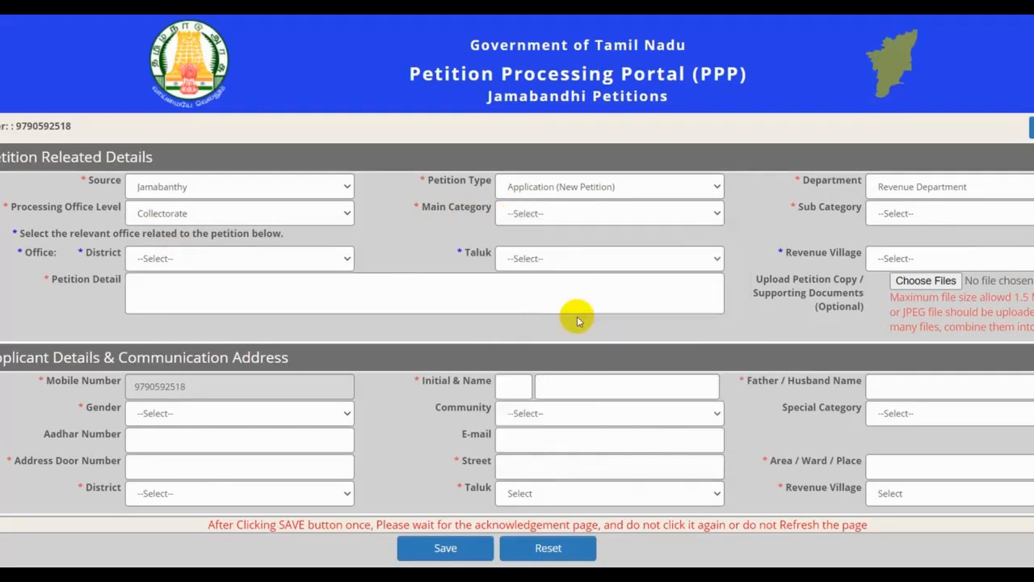
left_click(914, 212)
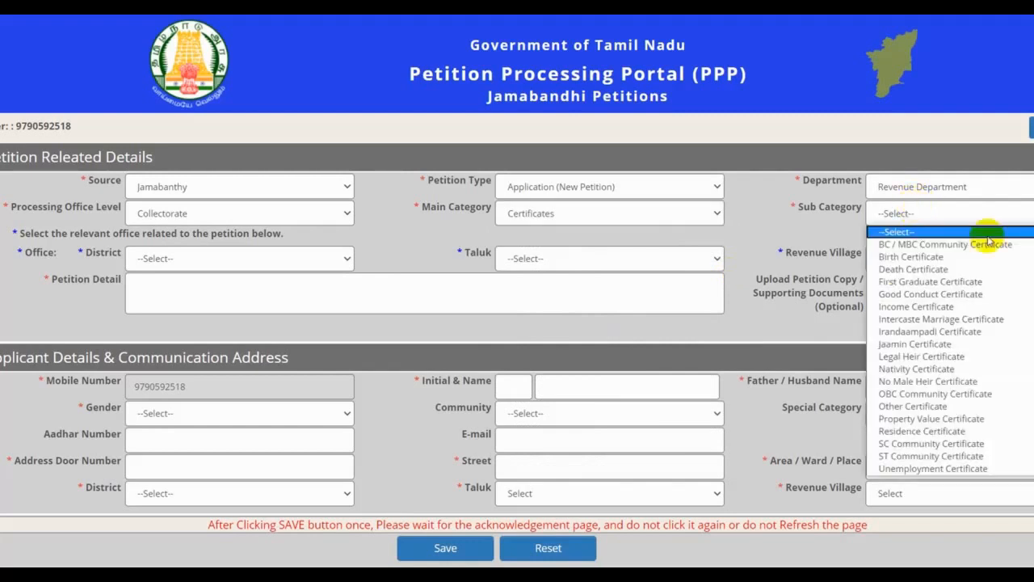
scroll(950, 350, "down", 1)
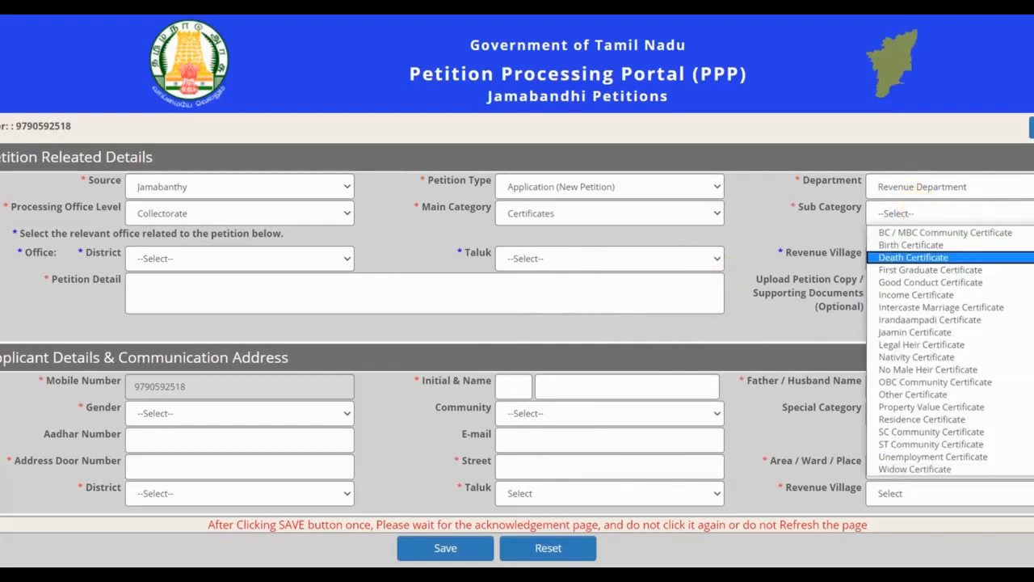
left_click(1001, 295)
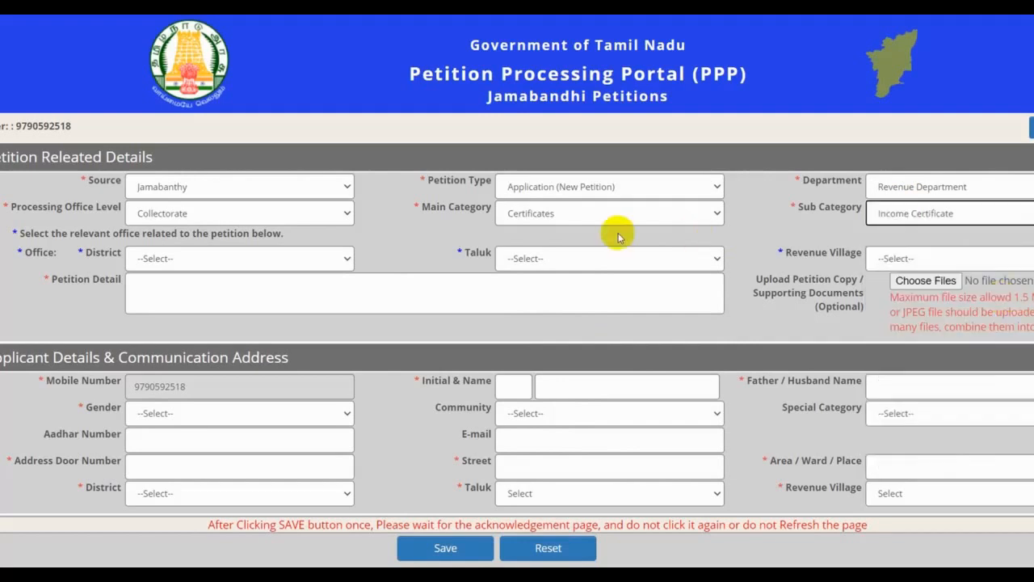
Set the petition's relevant office to TIRUPPUR district, Dharapuram taluk and ALANKIYAM revenue village, and place the cursor in the petition detail.
left_click(194, 259)
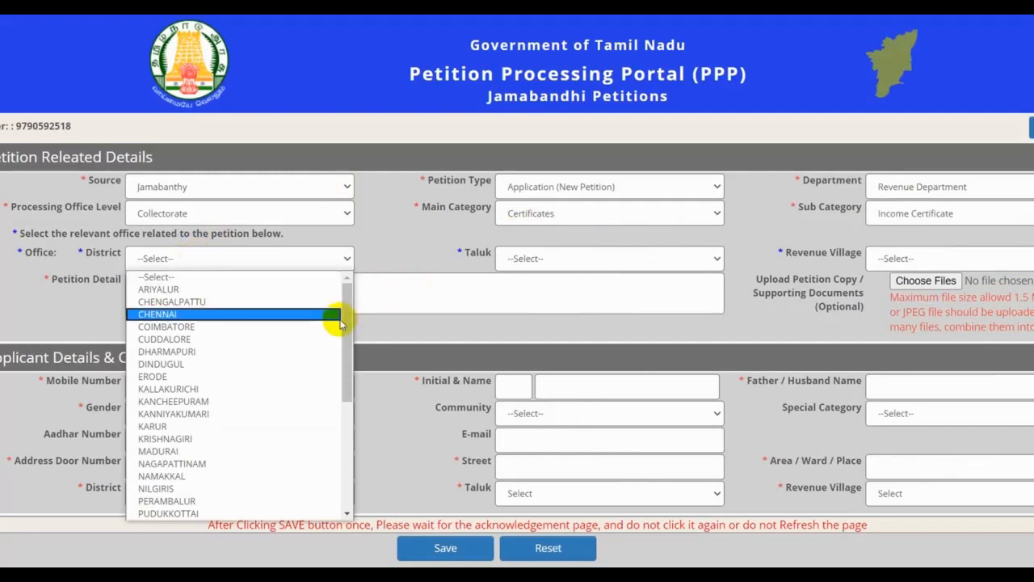
left_click_drag(348, 323, 347, 439)
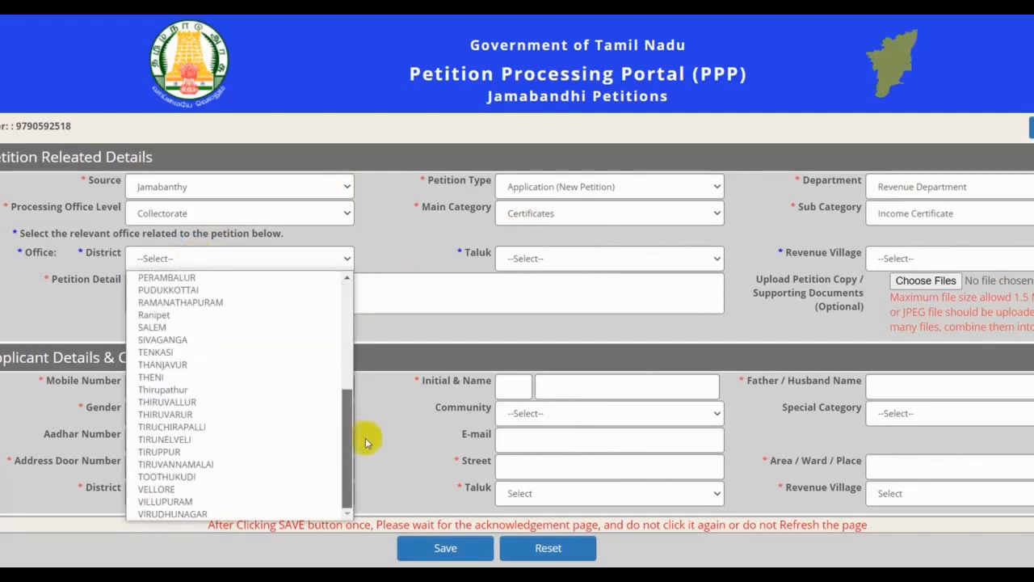
left_click(230, 450)
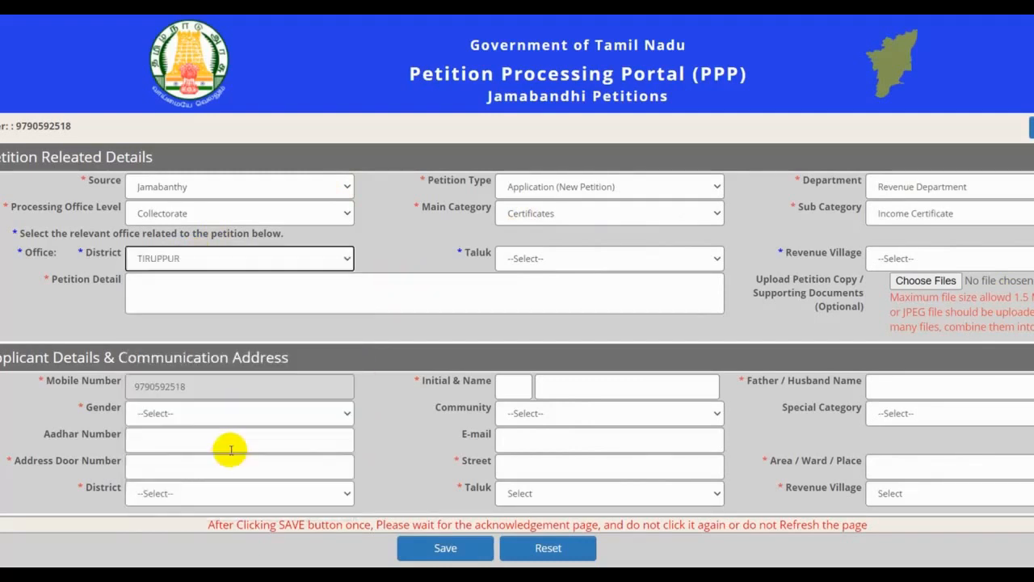
left_click(552, 268)
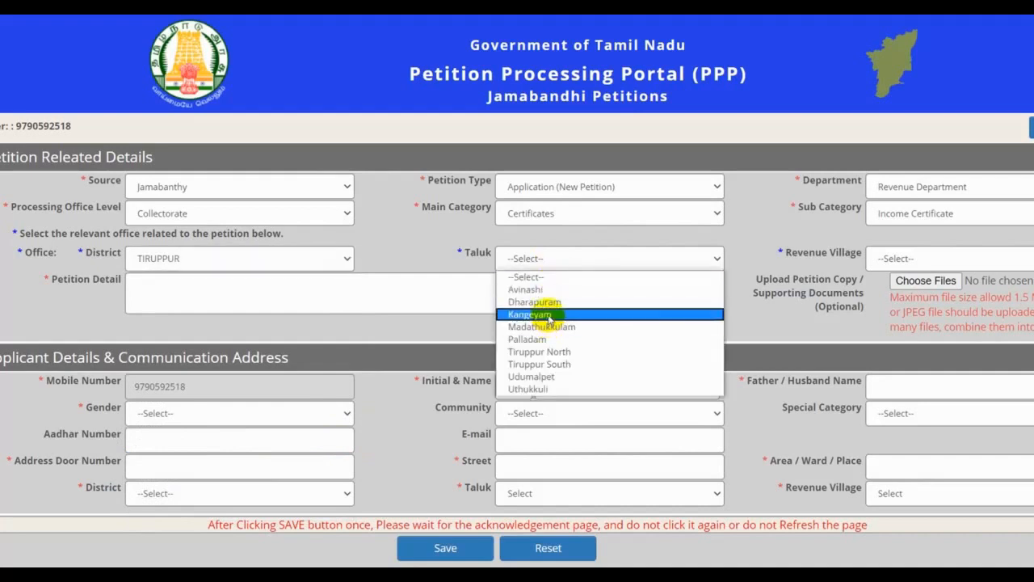
left_click(536, 302)
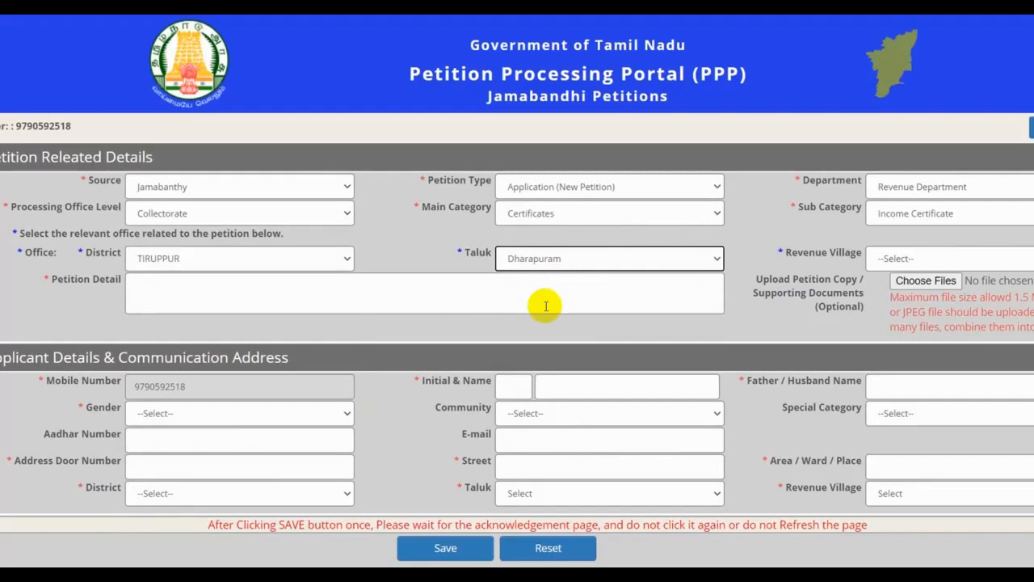
left_click(925, 259)
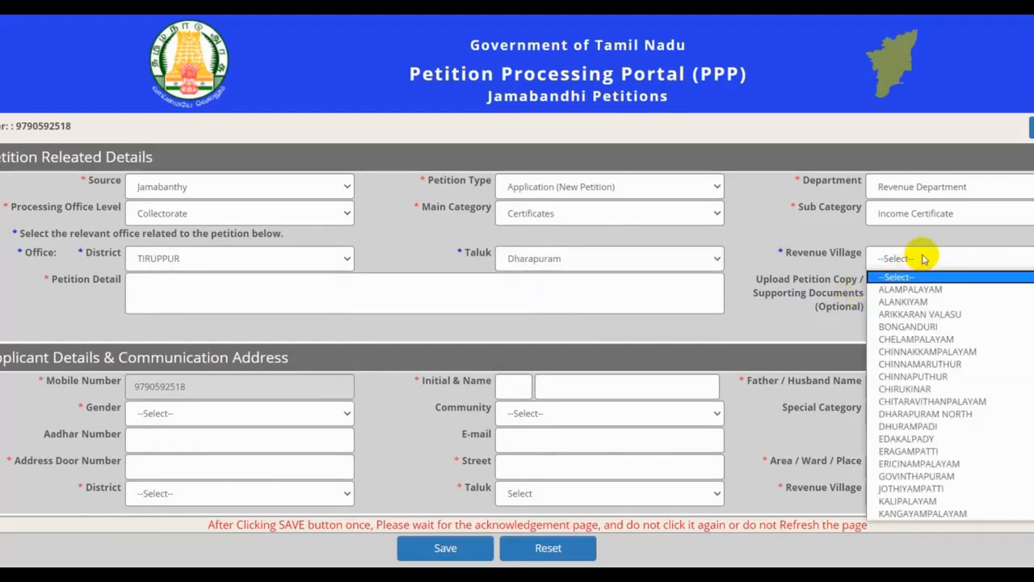
left_click(916, 301)
left_click(293, 283)
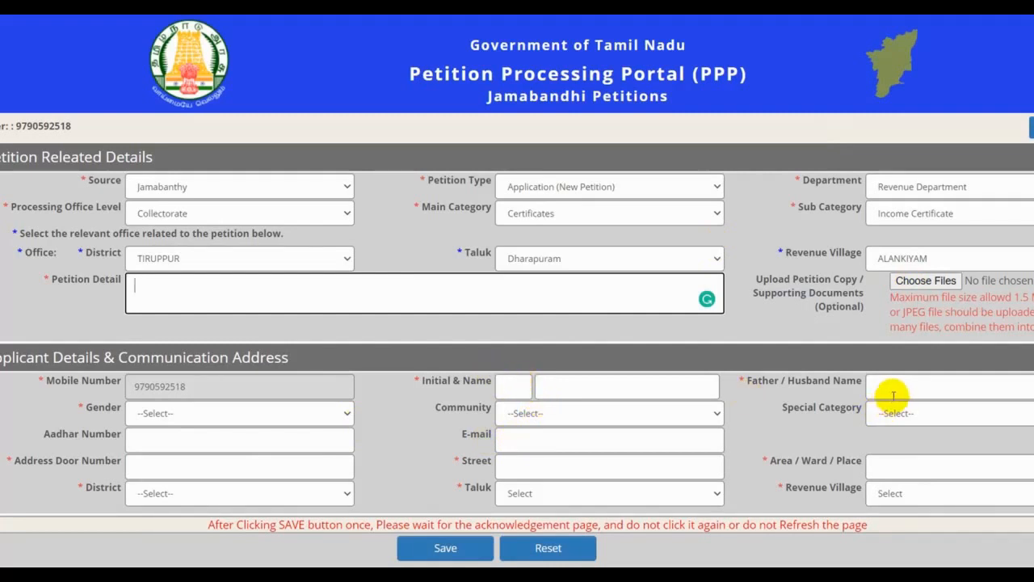
Set the applicant's gender to Male and community to Backward Class, leaving the special category unselected.
left_click(255, 412)
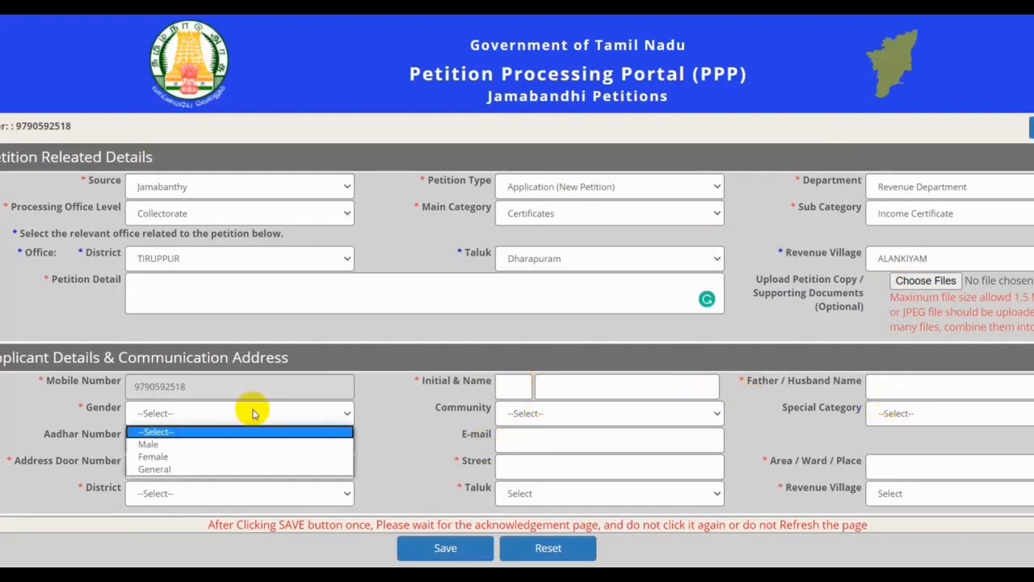
left_click(229, 444)
left_click(530, 413)
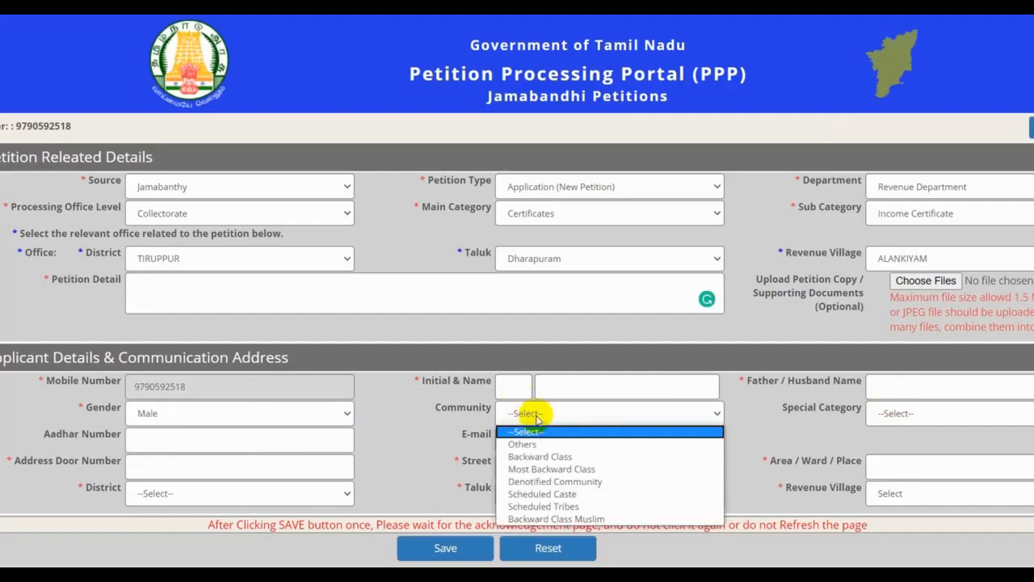
left_click(532, 457)
left_click(991, 419)
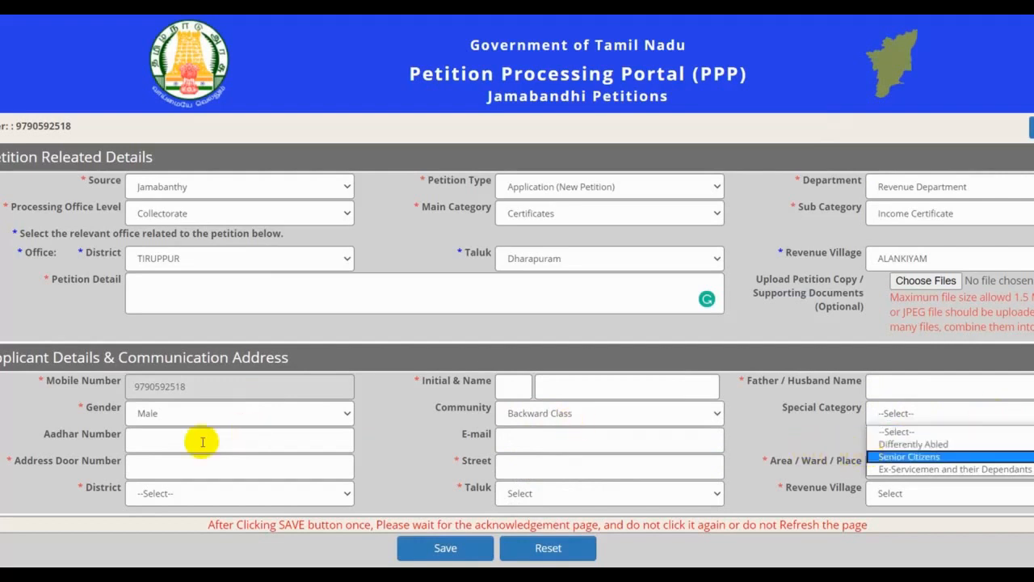
left_click(790, 439)
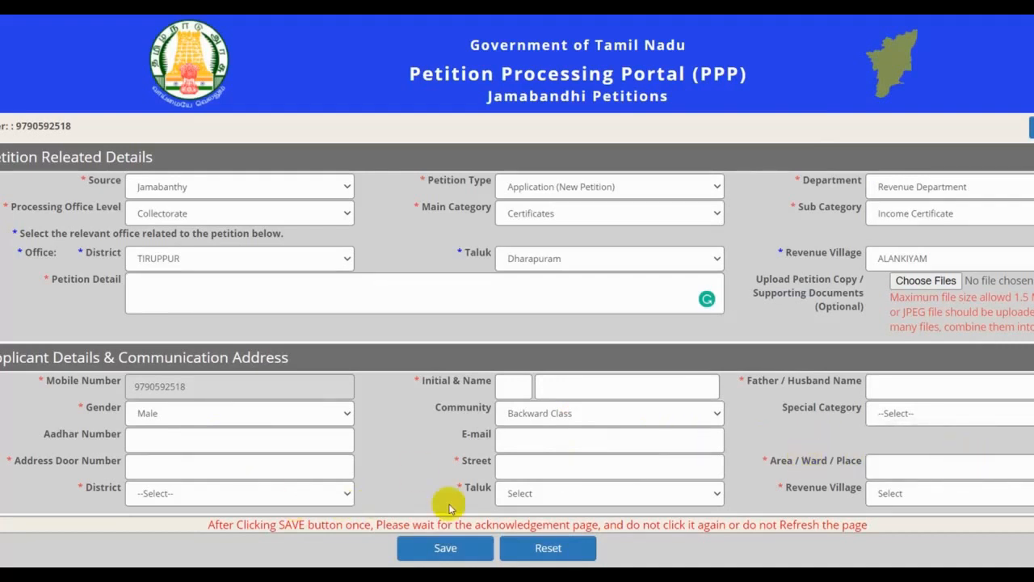
Choose TIRUPPUR as the district in the applicant's communication address.
left_click(214, 492)
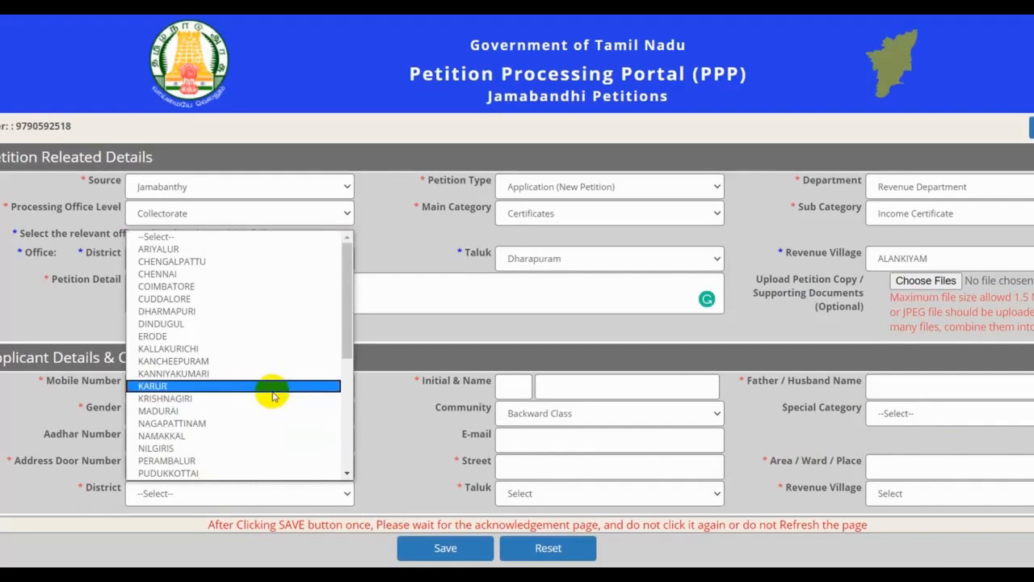
key("t")
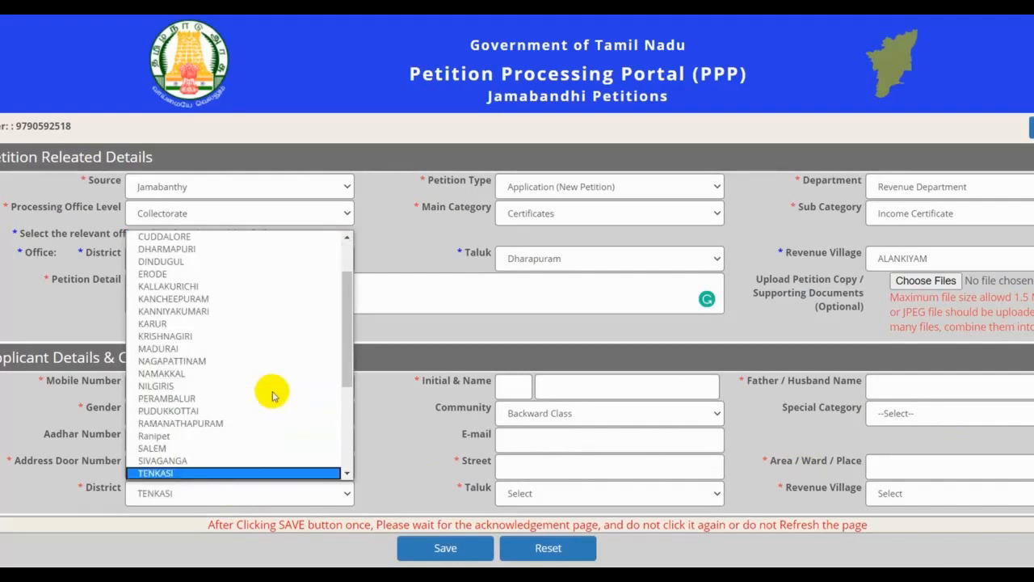
key("Down")
key("Down")
key("Down")
key("Down")
key("Up")
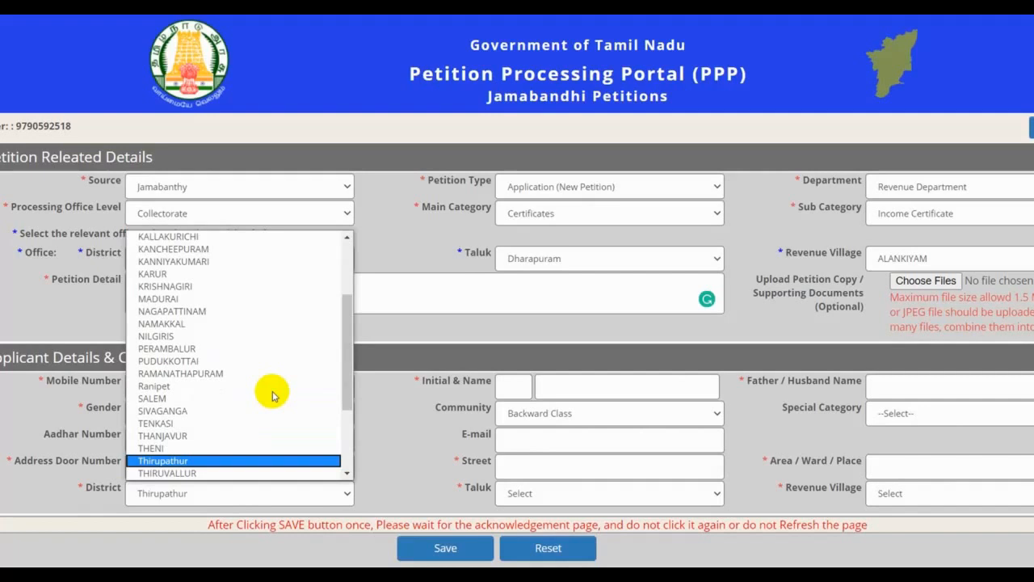
key("Down")
key("Down")
key("Down")
key("Down")
key("Down")
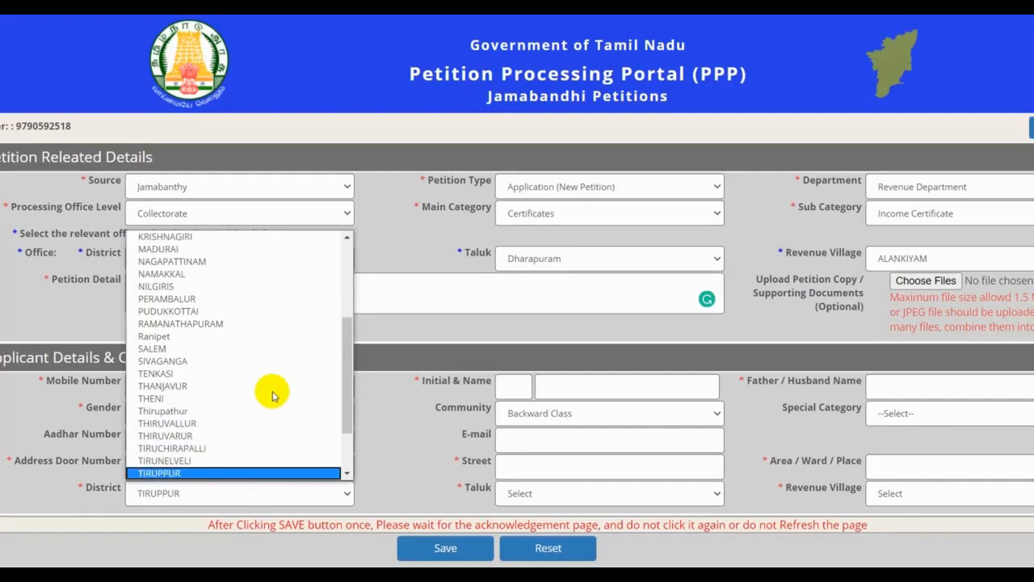
key("Return")
Set the communication address taluk to Madathukkulam and its revenue village to KARATHOZHULUVU.
left_click(525, 493)
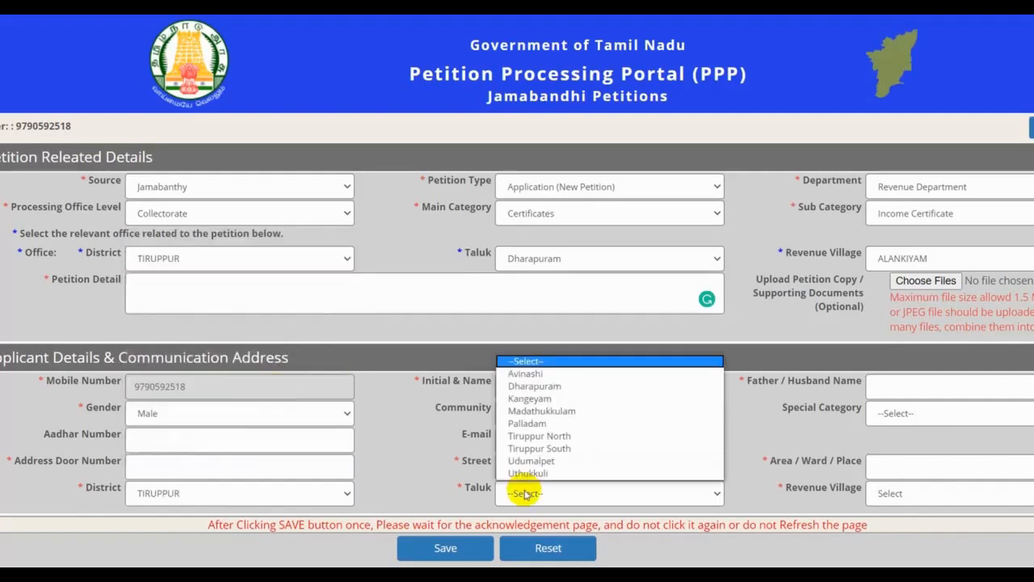
left_click(531, 412)
left_click(902, 495)
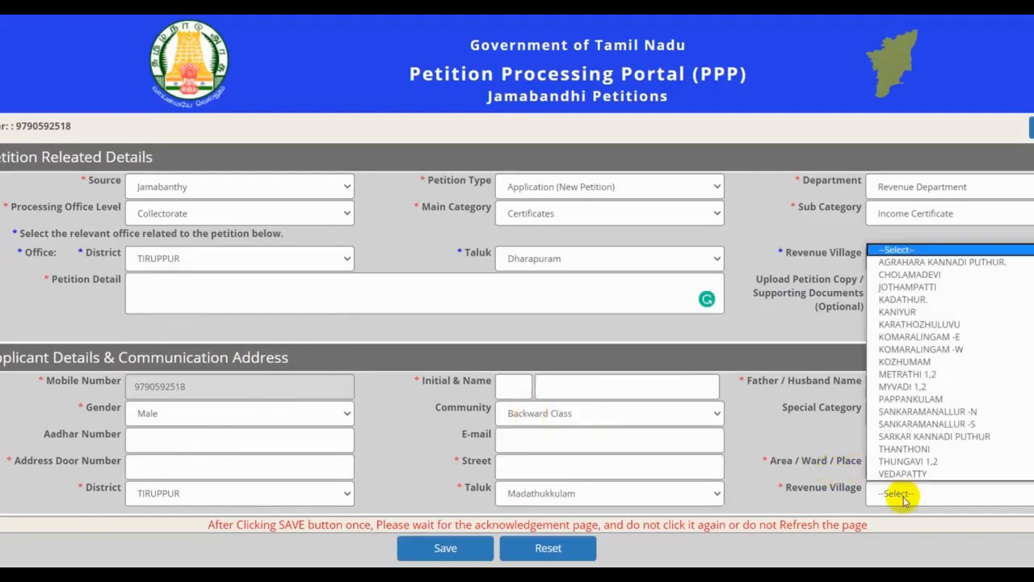
left_click(909, 324)
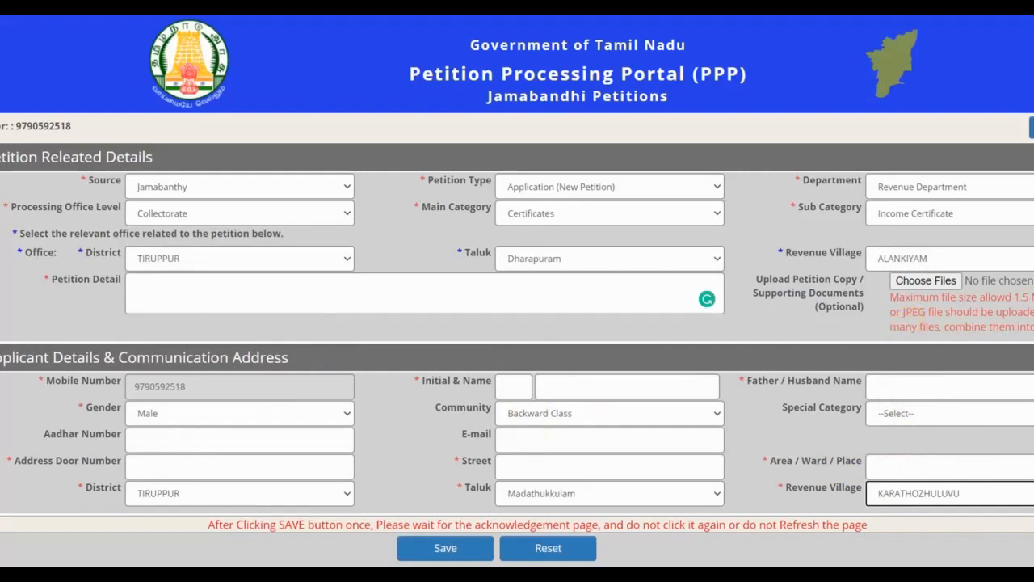